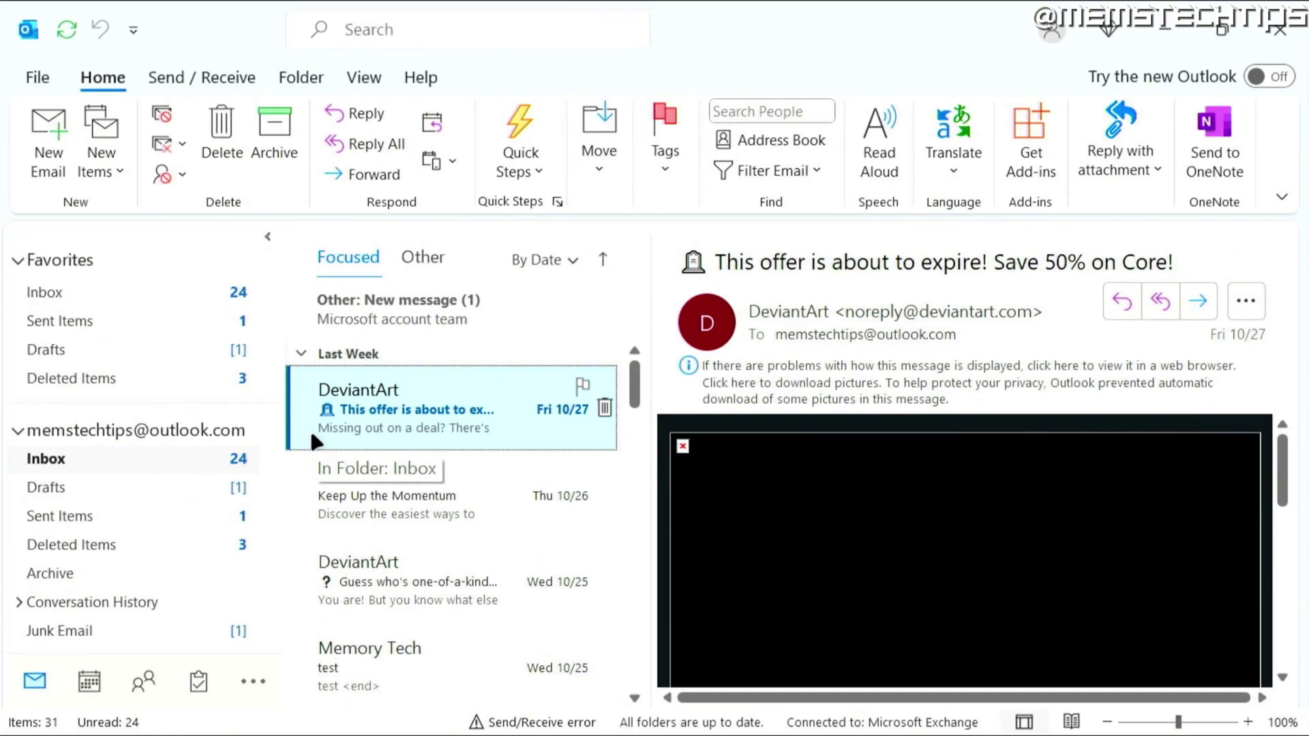
{"action": "scroll", "coordinate": [269, 453], "scroll_direction": "down", "scroll_amount": 1}
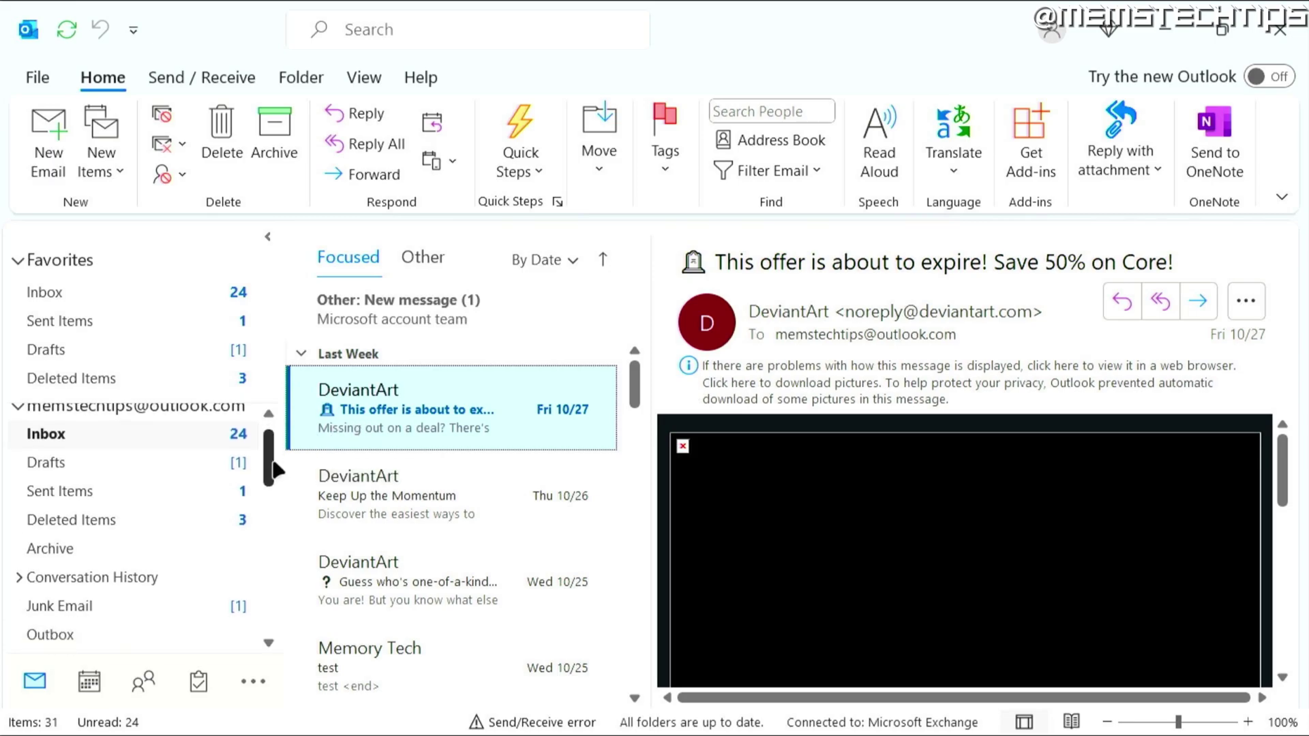
Select the account's Inbox folder in the folder pane
{"action": "left_click", "coordinate": [41, 447]}
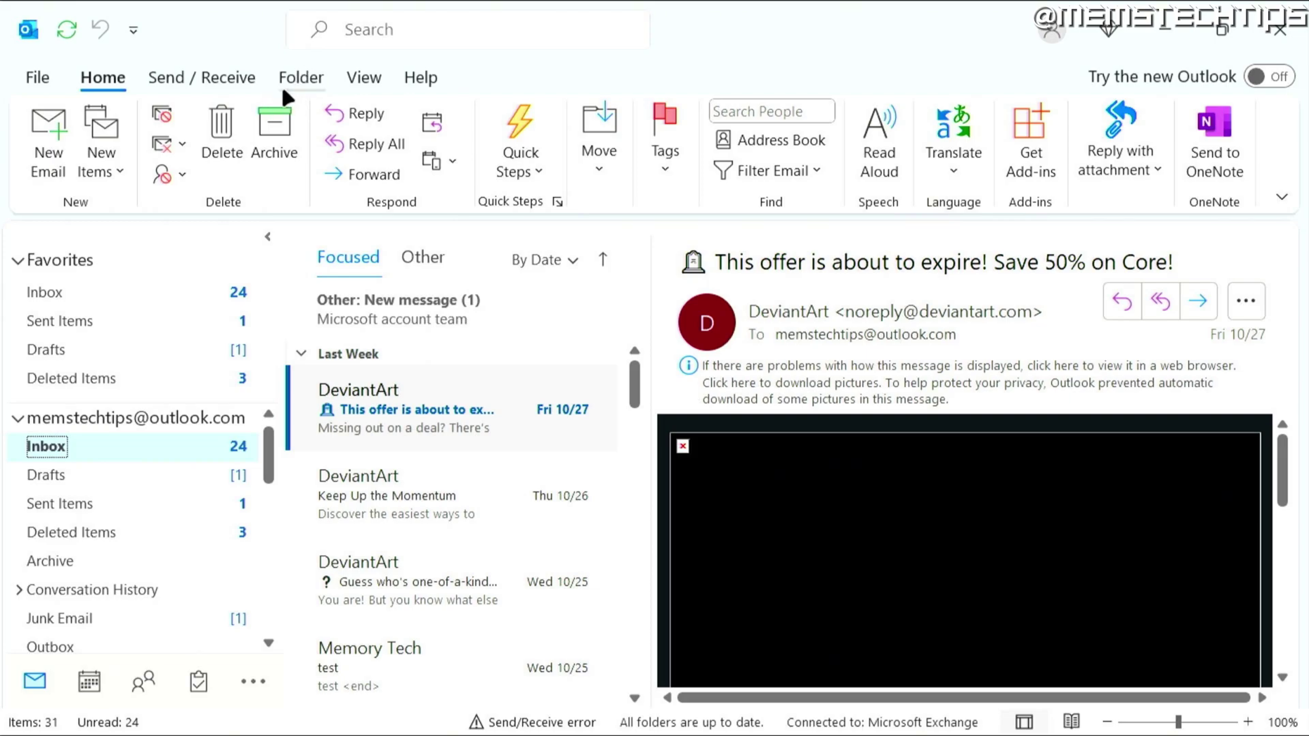
Set the Inbox's AutoArchive to archive this folder using the default settings
{"action": "left_click", "coordinate": [300, 76]}
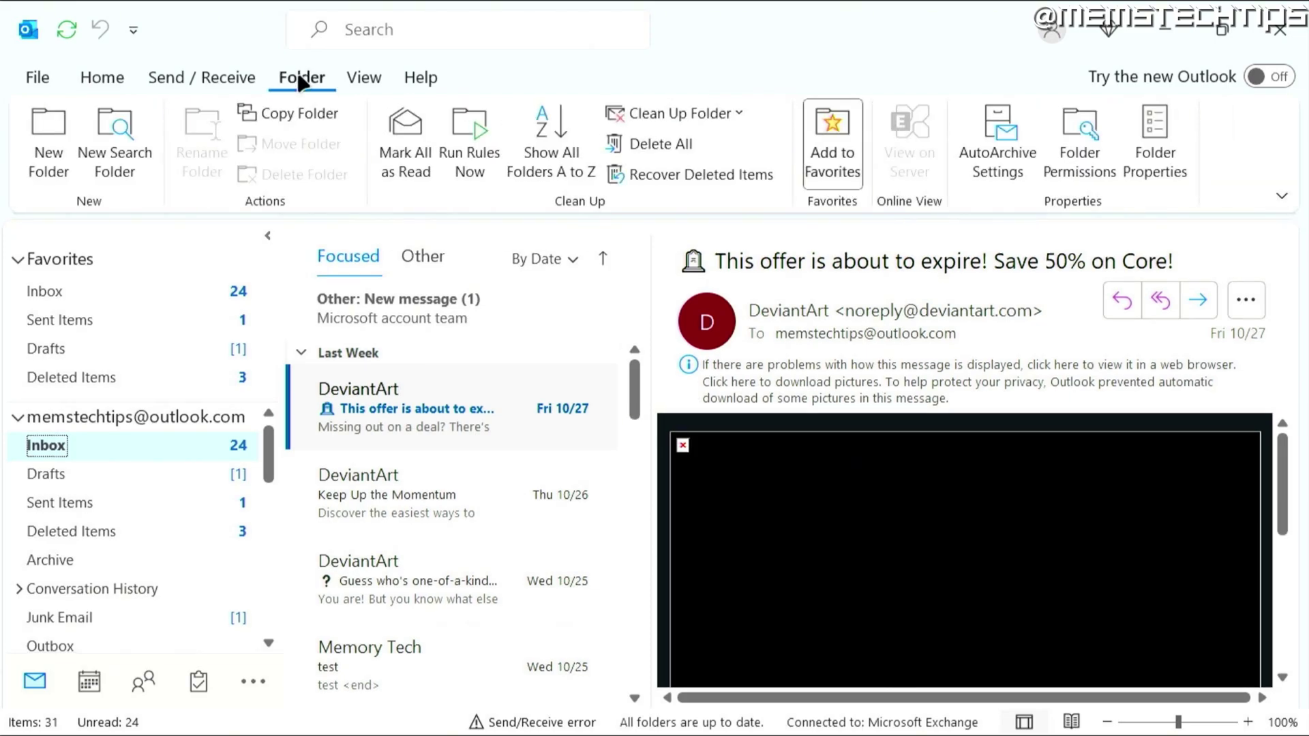
{"action": "left_click", "coordinate": [999, 124]}
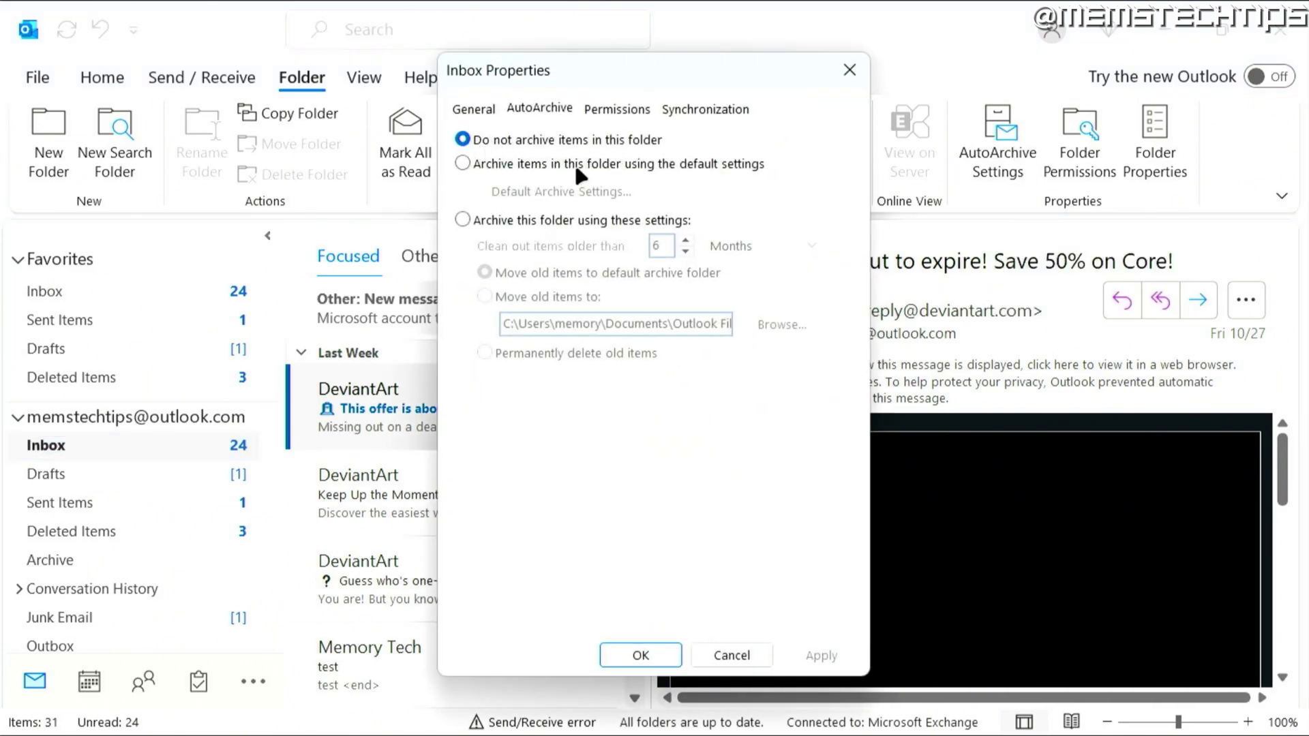
{"action": "left_click", "coordinate": [479, 164]}
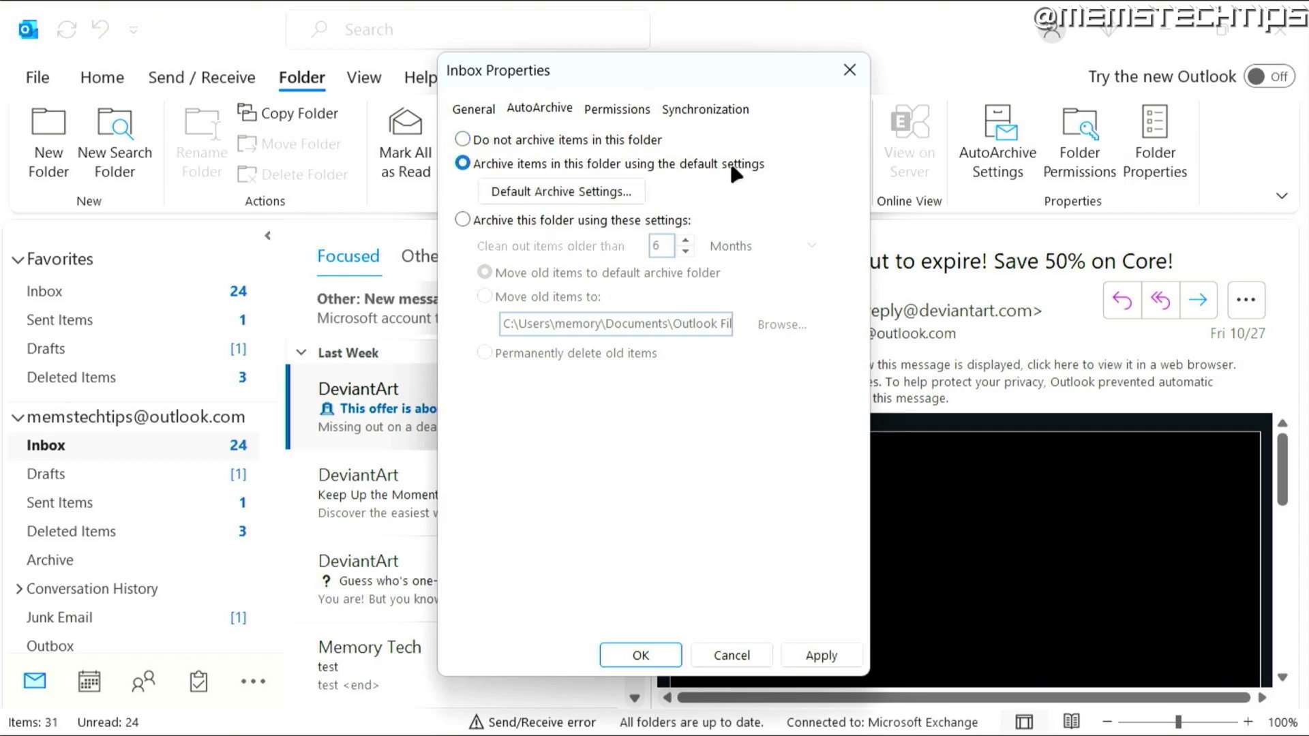
Turn on AutoArchive every 7 days and clean out items older than 2 weeks
{"action": "left_click", "coordinate": [579, 191]}
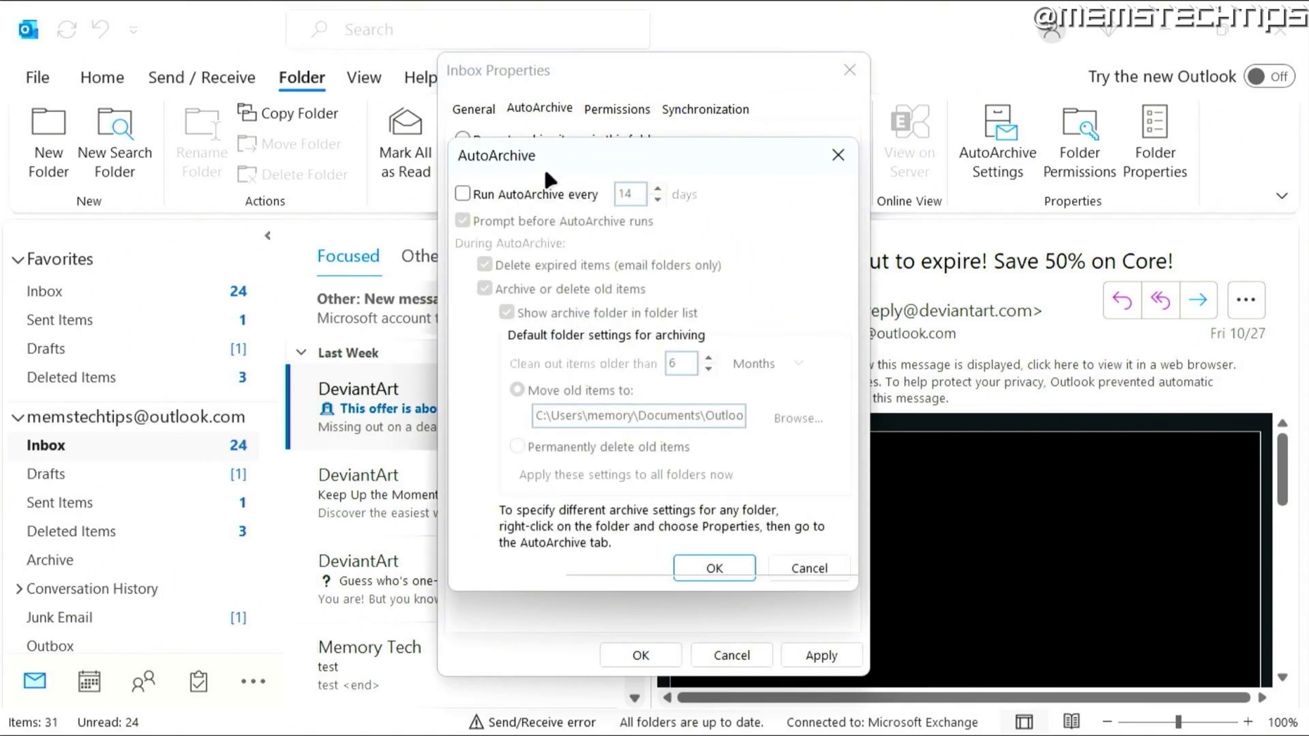
{"action": "left_click", "coordinate": [463, 193]}
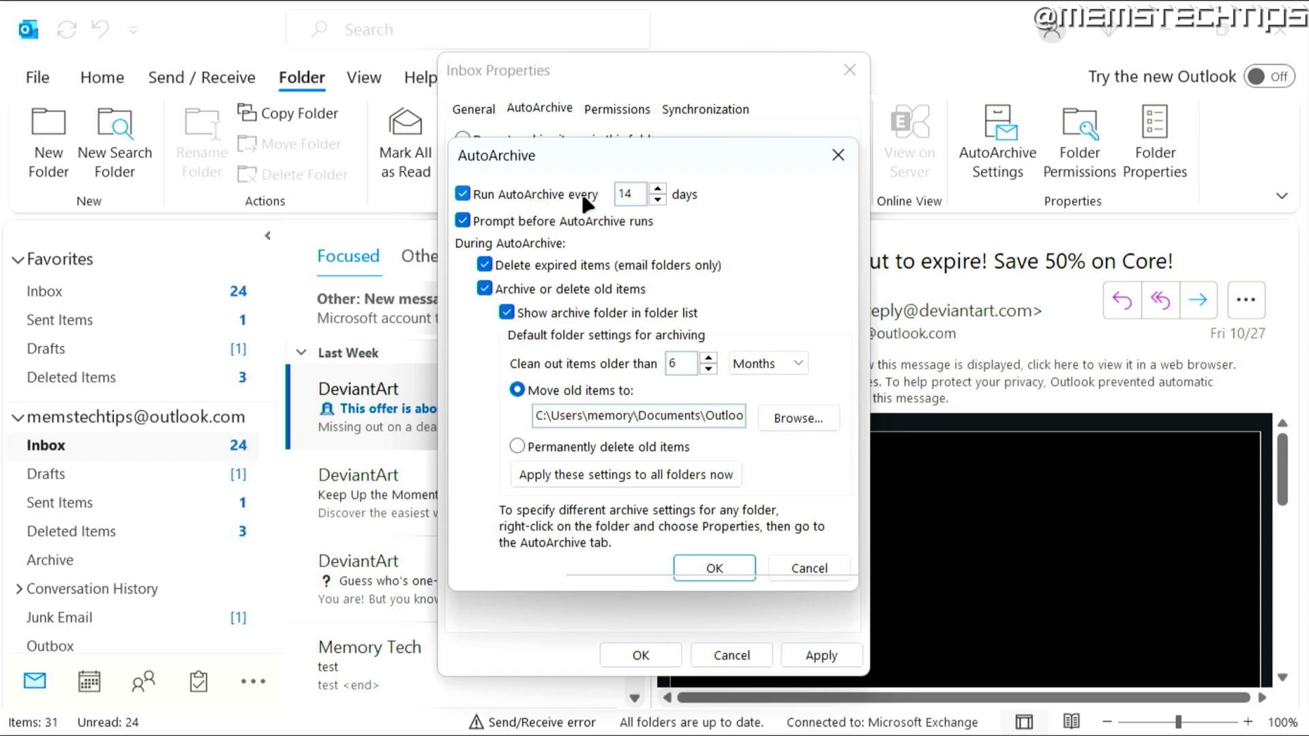
{"action": "left_click", "coordinate": [627, 193]}
{"action": "key", "text": "BackSpace"}
{"action": "type", "text": "7"}
{"action": "double_click", "coordinate": [675, 364]}
{"action": "type", "text": "2"}
{"action": "left_click", "coordinate": [733, 363]}
{"action": "left_click", "coordinate": [751, 393]}
Check that the archive file path ends in archive.pst
{"action": "left_click_drag", "start_coordinate": [640, 416], "coordinate": [757, 419]}
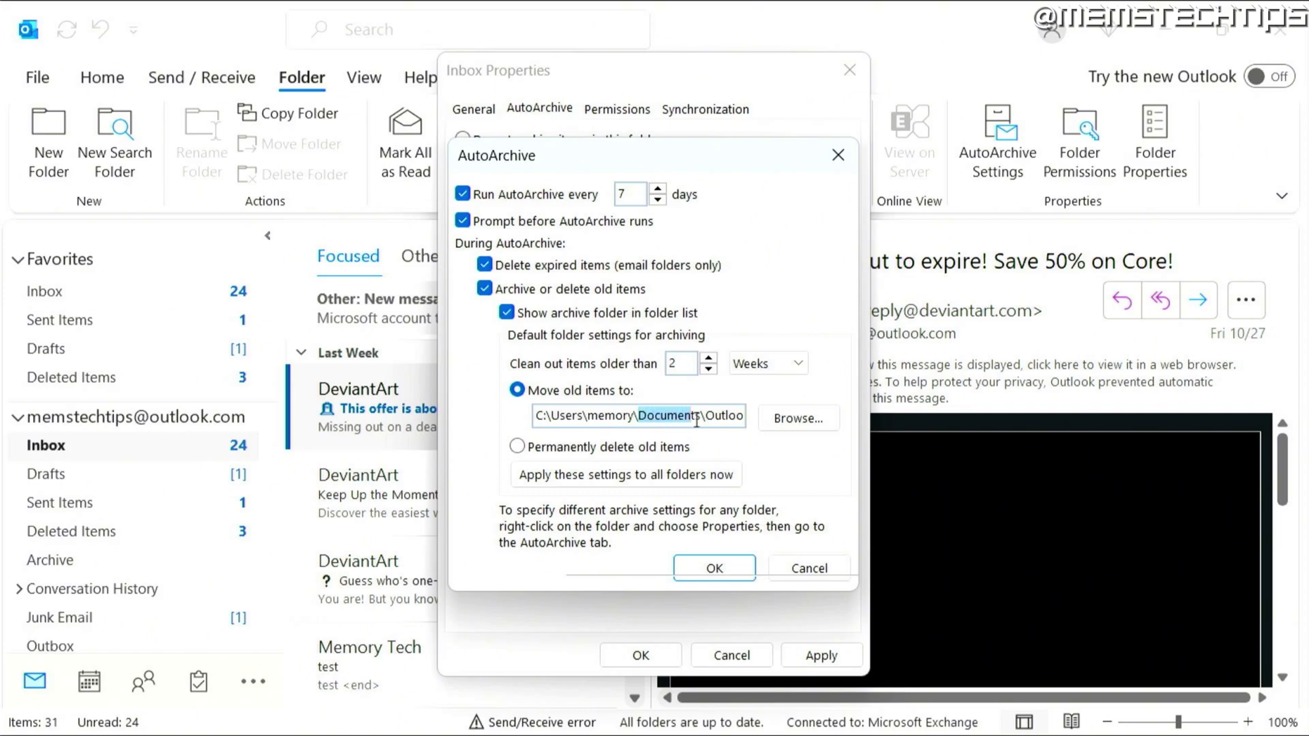
{"action": "left_click", "coordinate": [638, 418]}
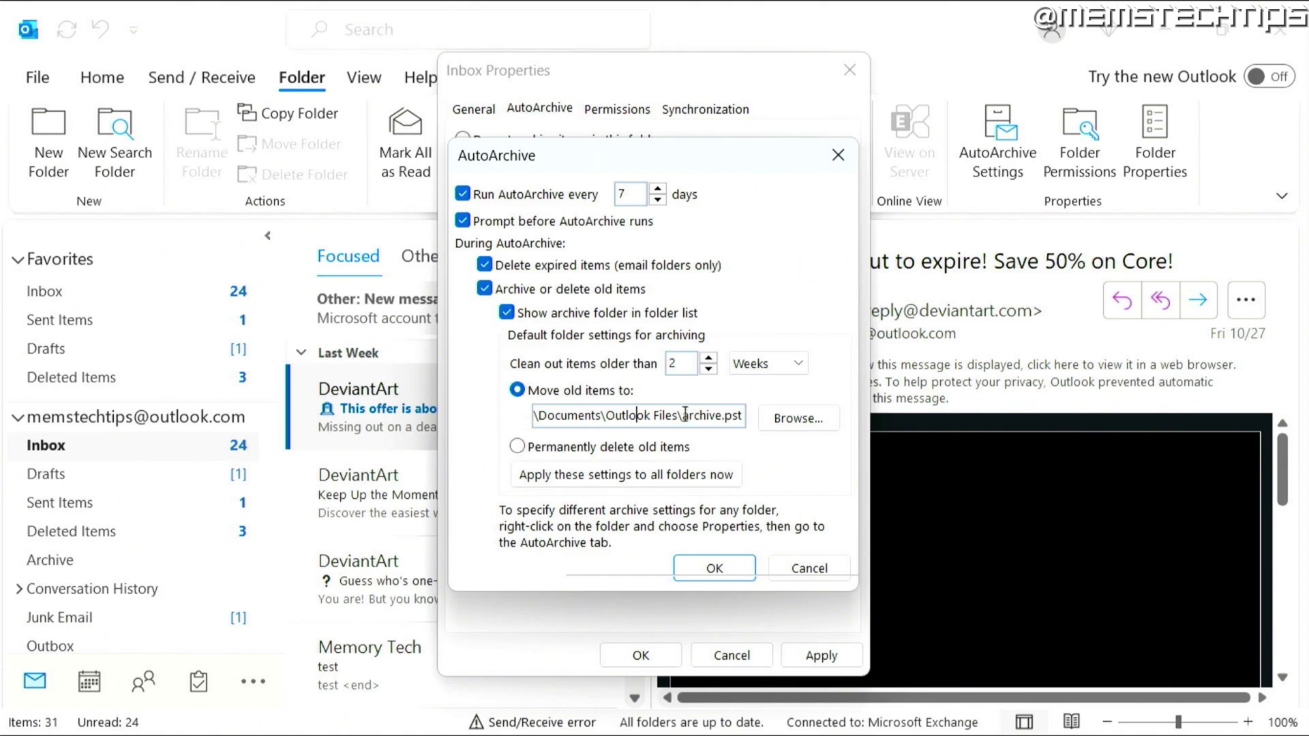
{"action": "left_click_drag", "start_coordinate": [683, 415], "coordinate": [742, 415]}
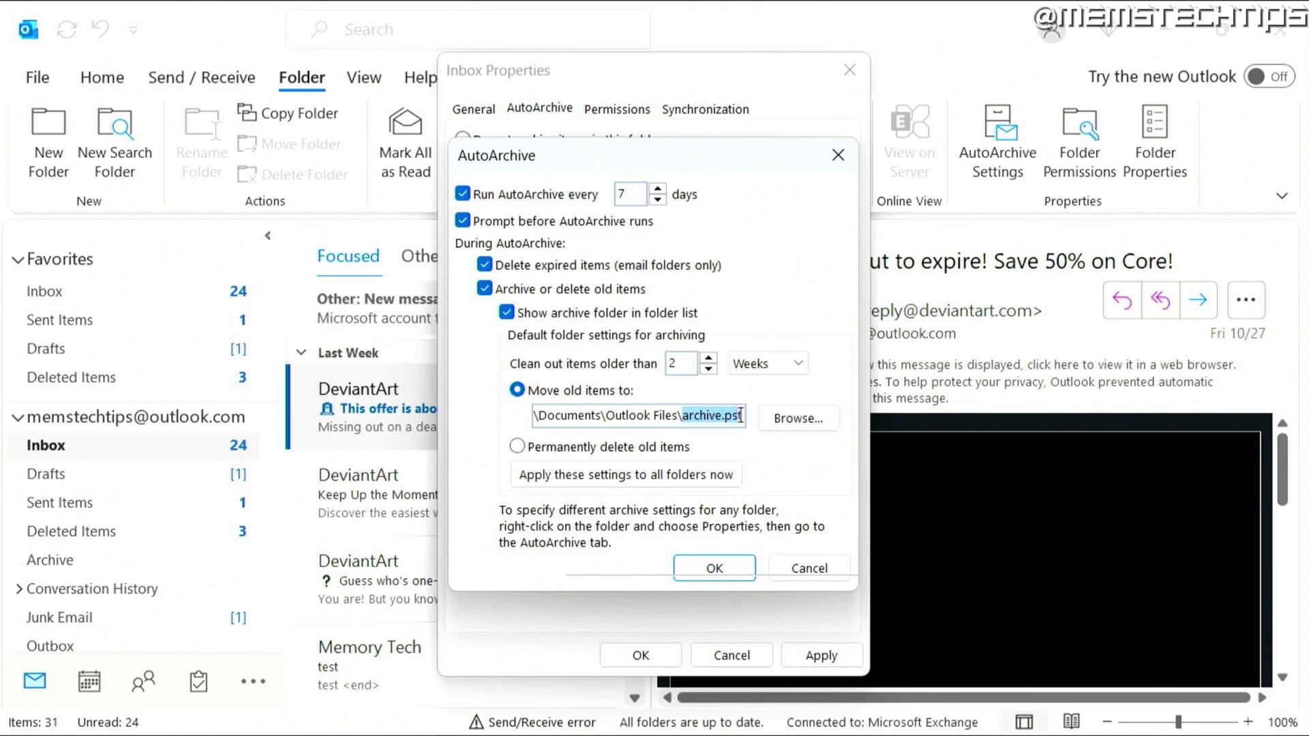
{"action": "left_click", "coordinate": [741, 415]}
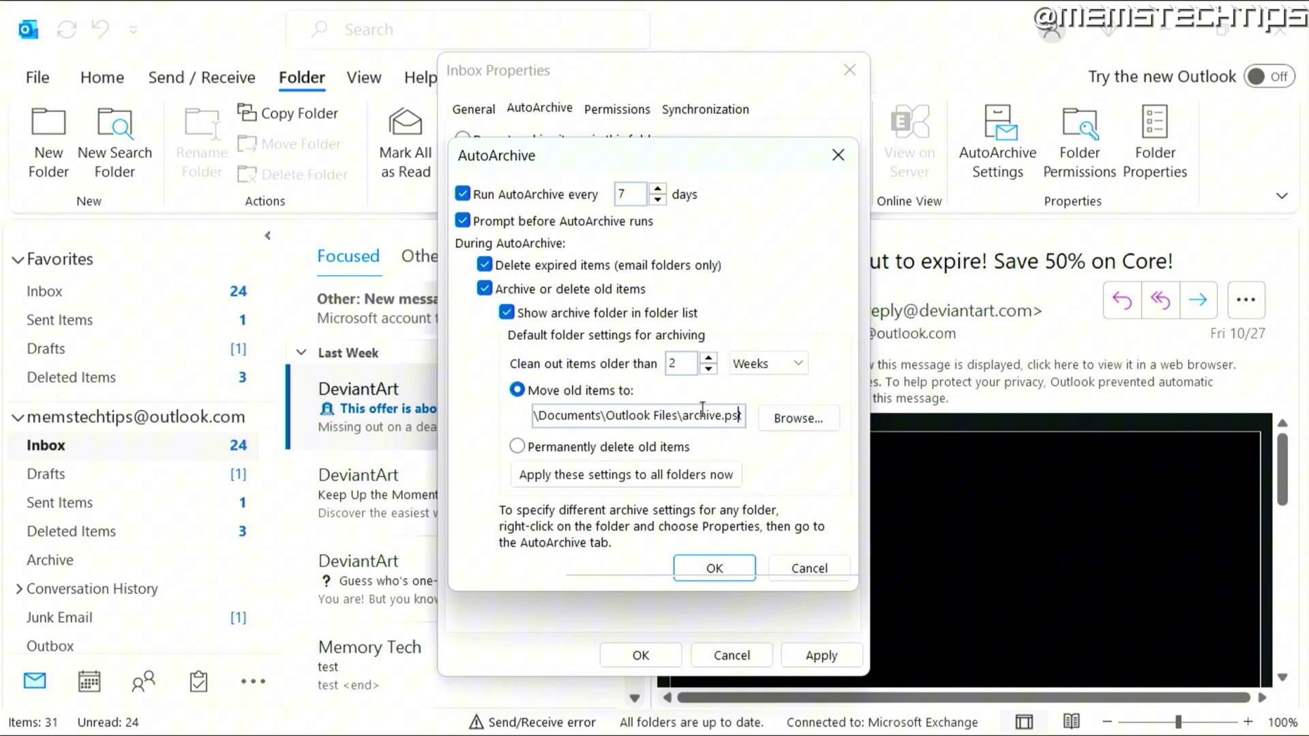
Apply the archive settings to all folders and confirm both archive dialogs
{"action": "left_click", "coordinate": [611, 480]}
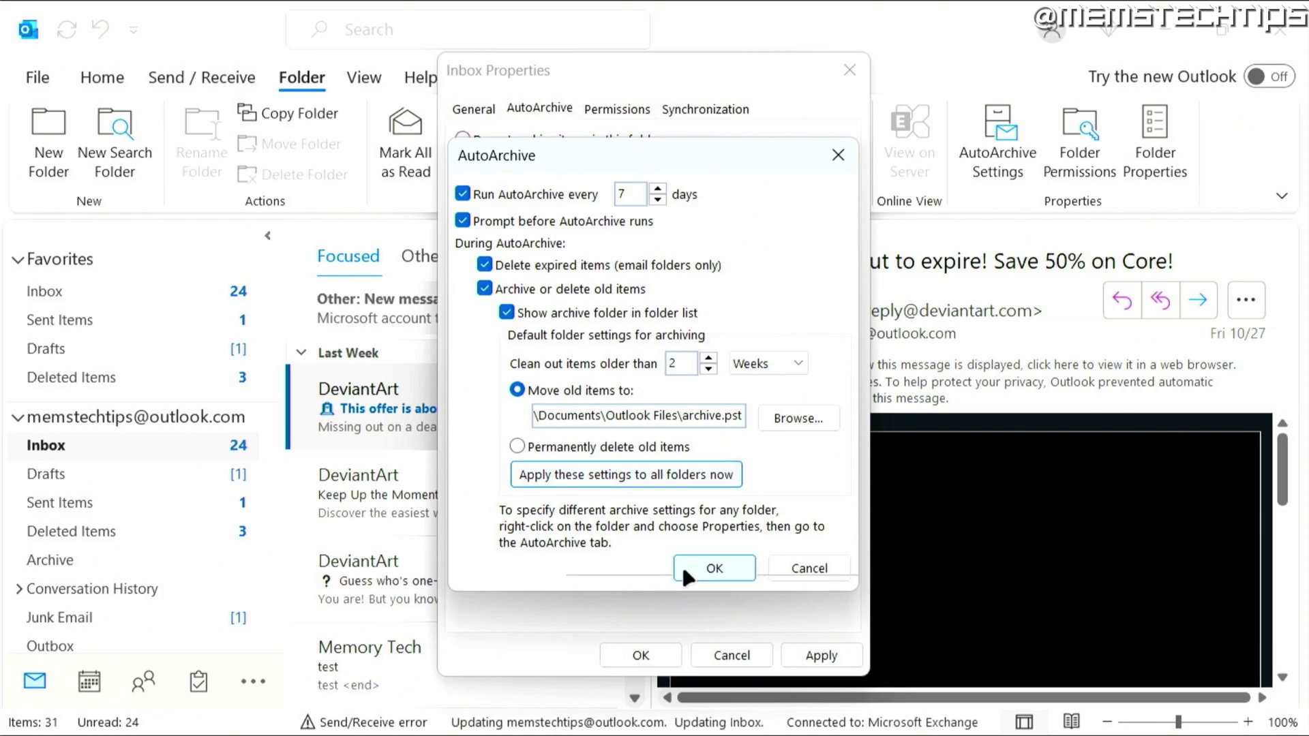
{"action": "left_click", "coordinate": [707, 565]}
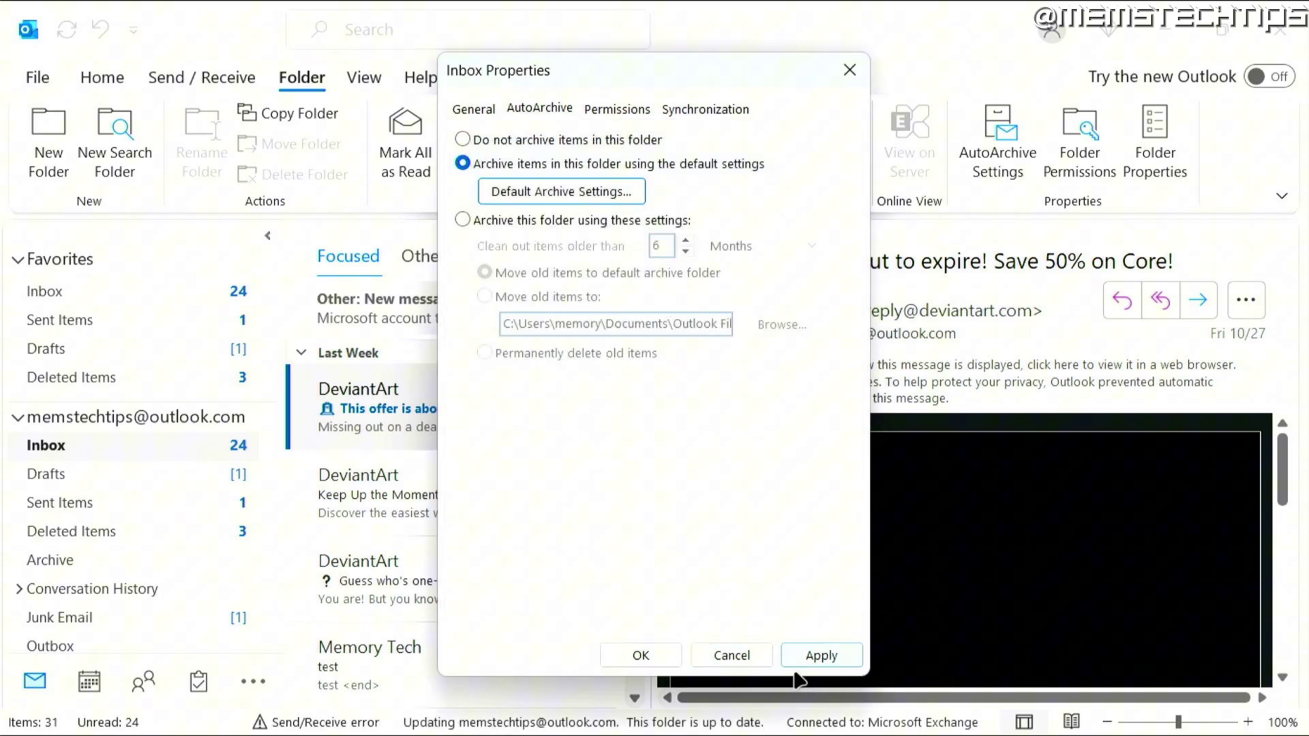
{"action": "left_click", "coordinate": [818, 660]}
{"action": "left_click", "coordinate": [662, 663]}
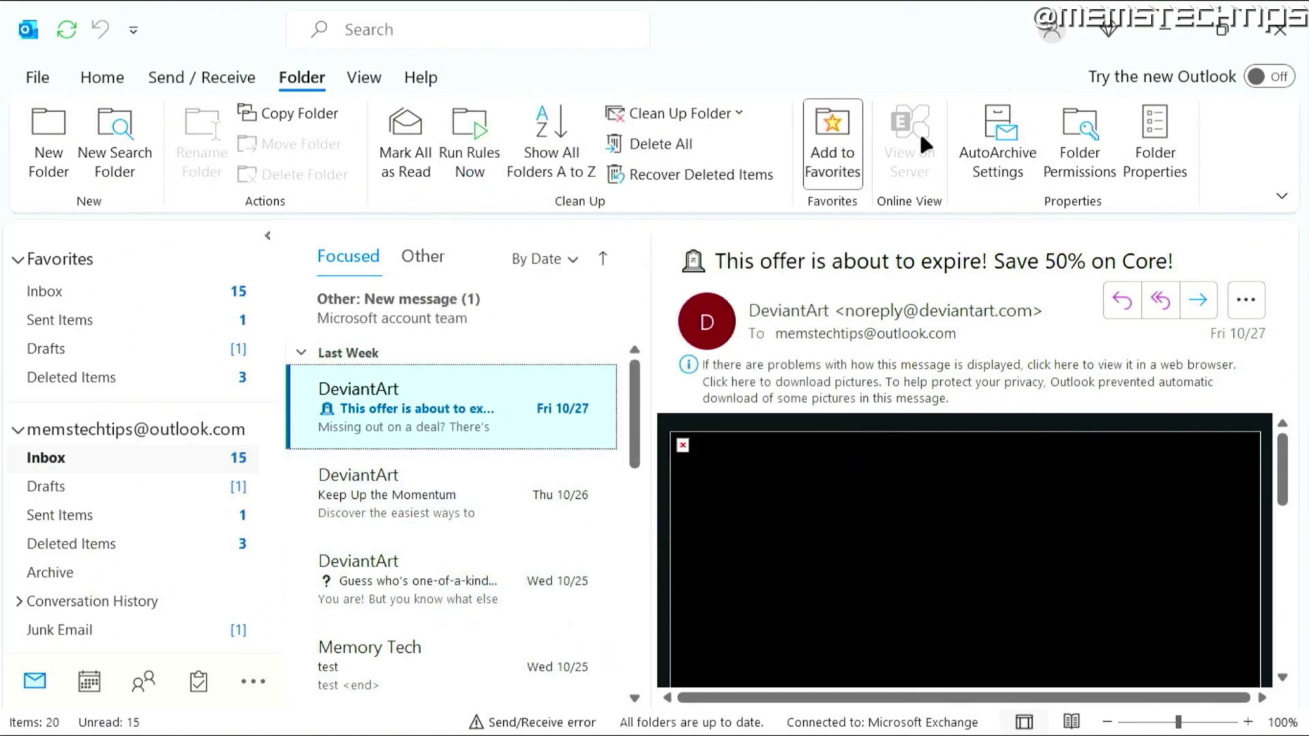
Run AutoArchive from Mailbox Cleanup, dismiss the 'already archiving' warning, and return to mail
{"action": "left_click", "coordinate": [38, 78]}
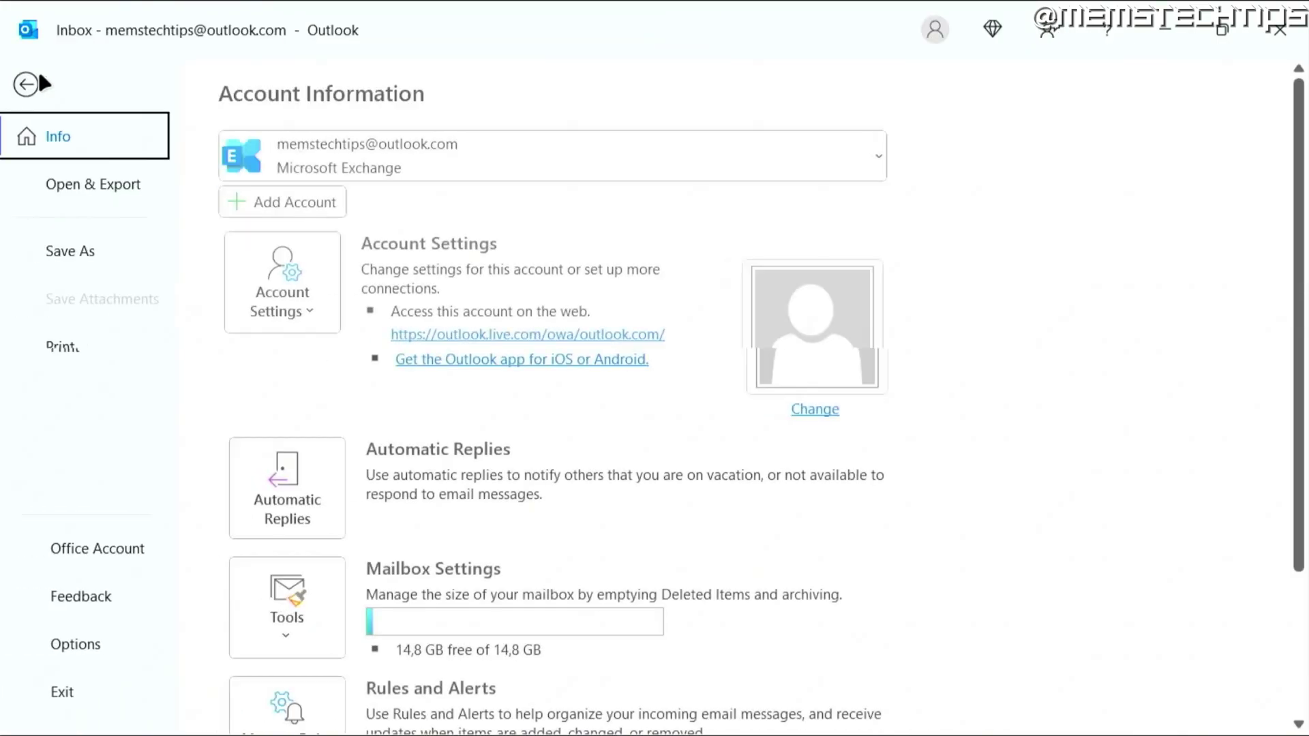
{"action": "scroll", "coordinate": [420, 404], "scroll_direction": "down", "scroll_amount": 3}
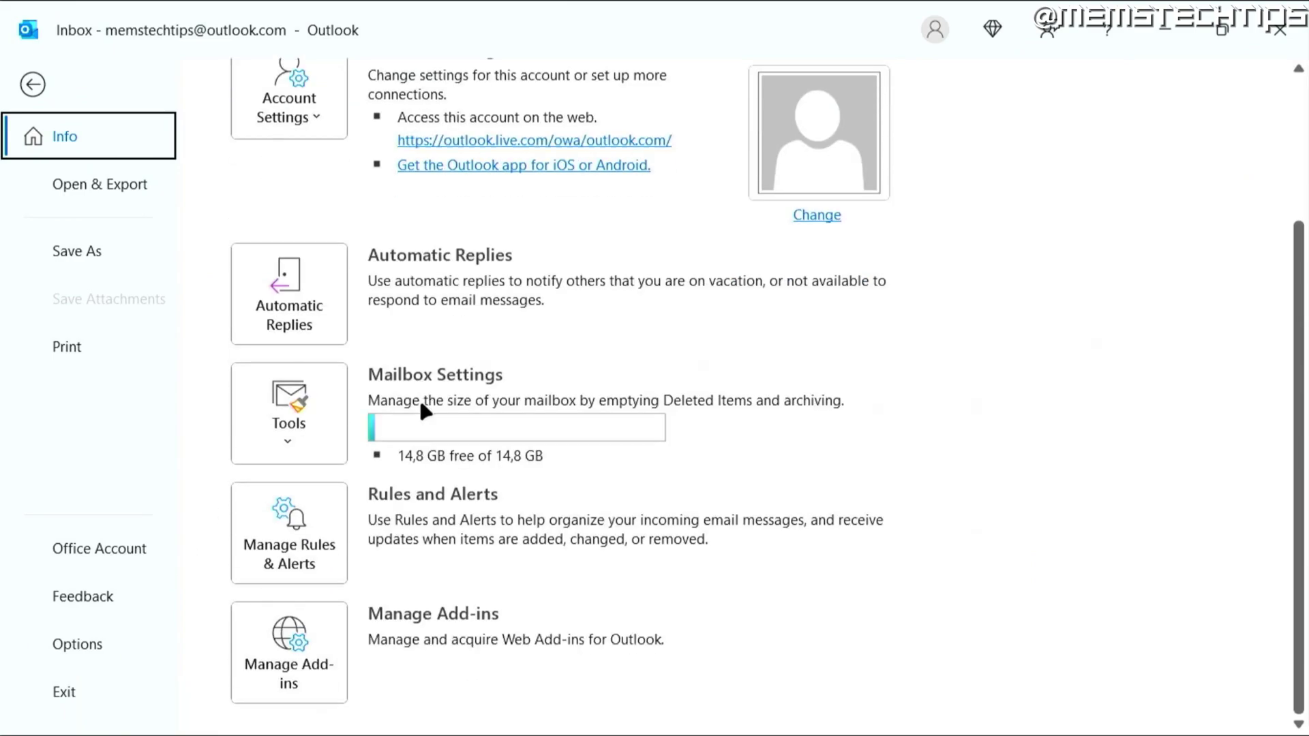
{"action": "left_click", "coordinate": [315, 407]}
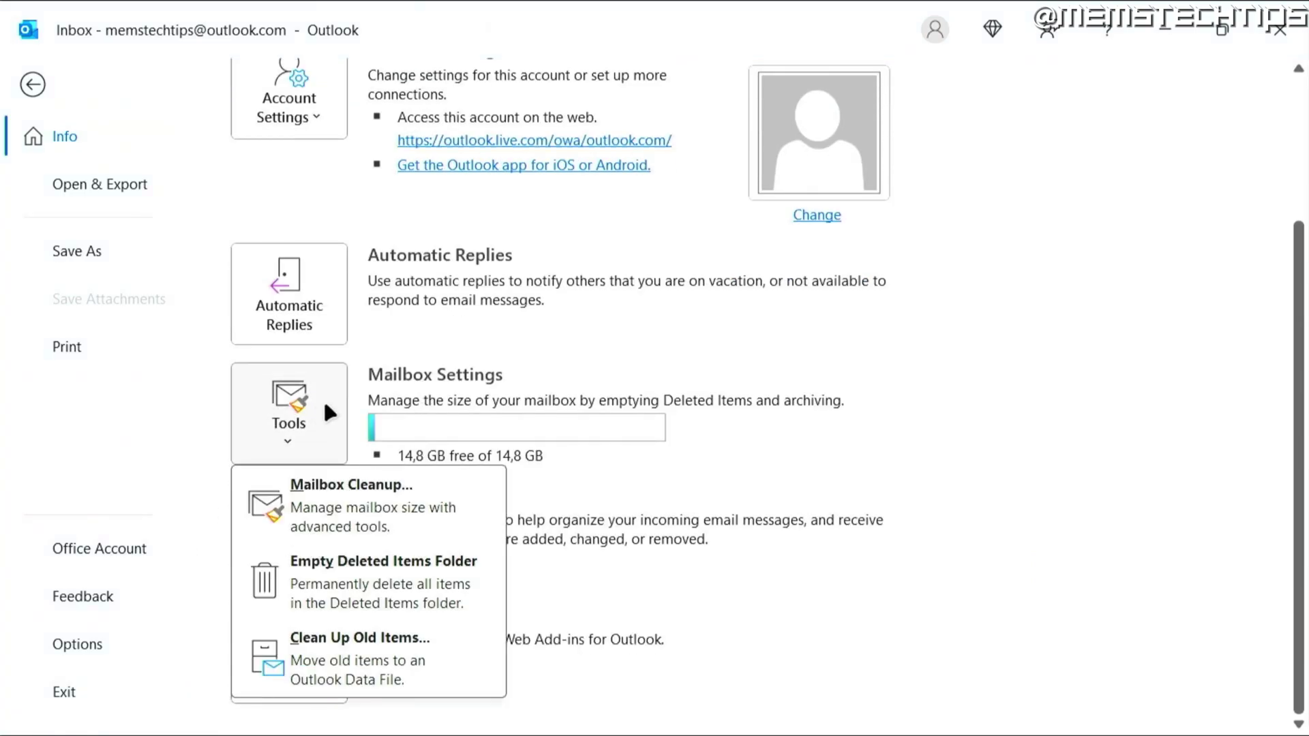
{"action": "left_click", "coordinate": [385, 493]}
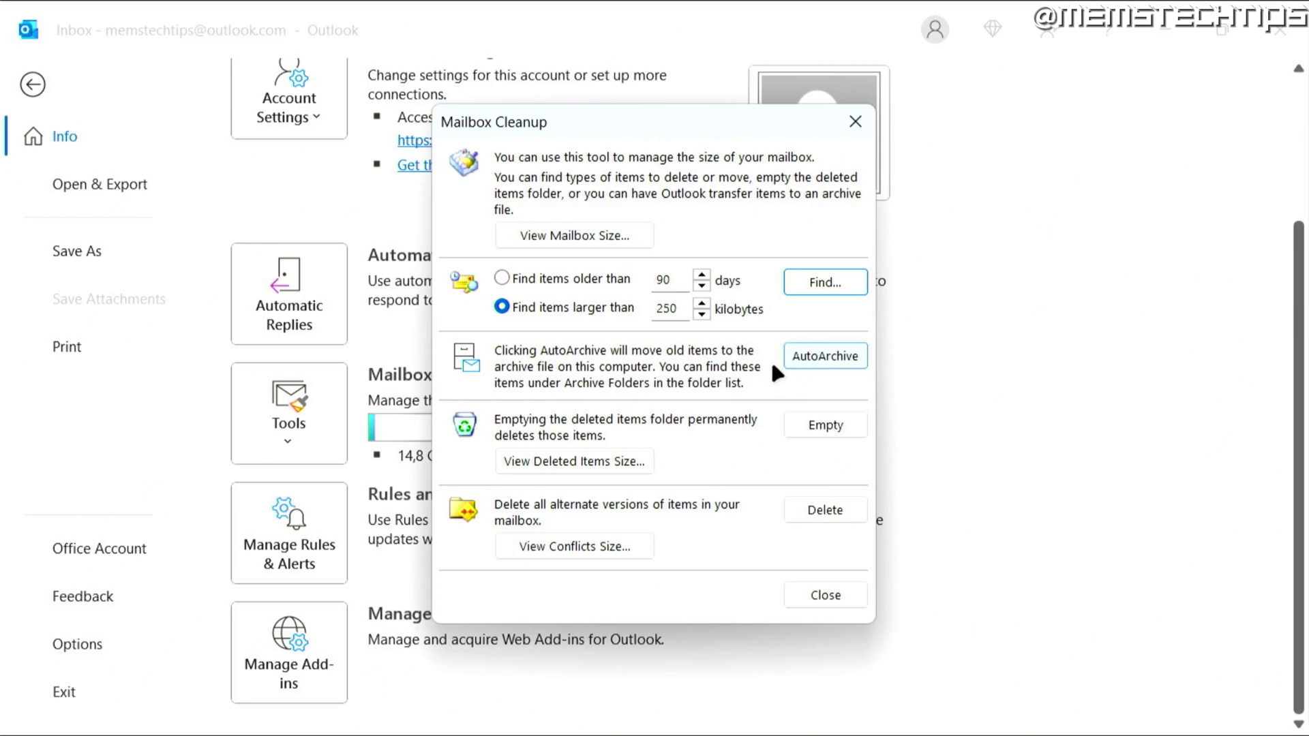
{"action": "left_click", "coordinate": [819, 357]}
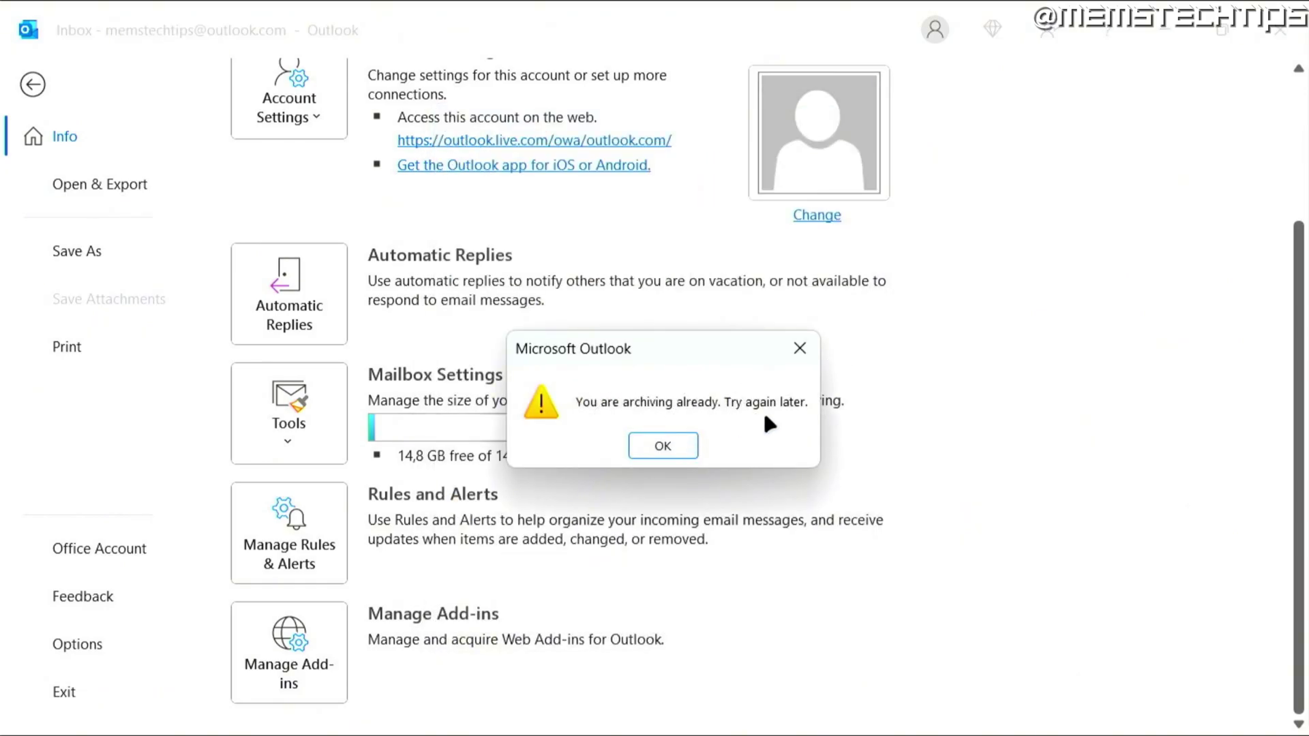
{"action": "left_click", "coordinate": [663, 447]}
{"action": "left_click", "coordinate": [32, 85]}
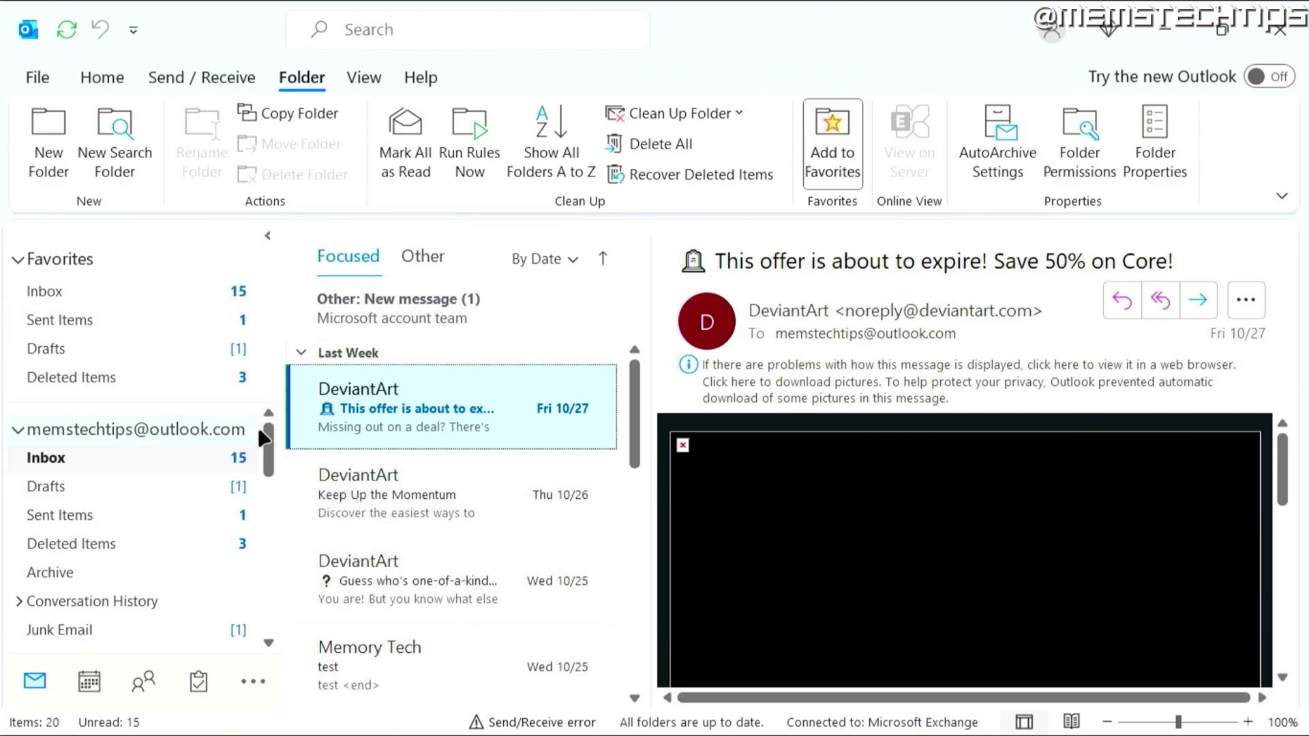
{"action": "left_click_drag", "start_coordinate": [269, 442], "coordinate": [269, 517]}
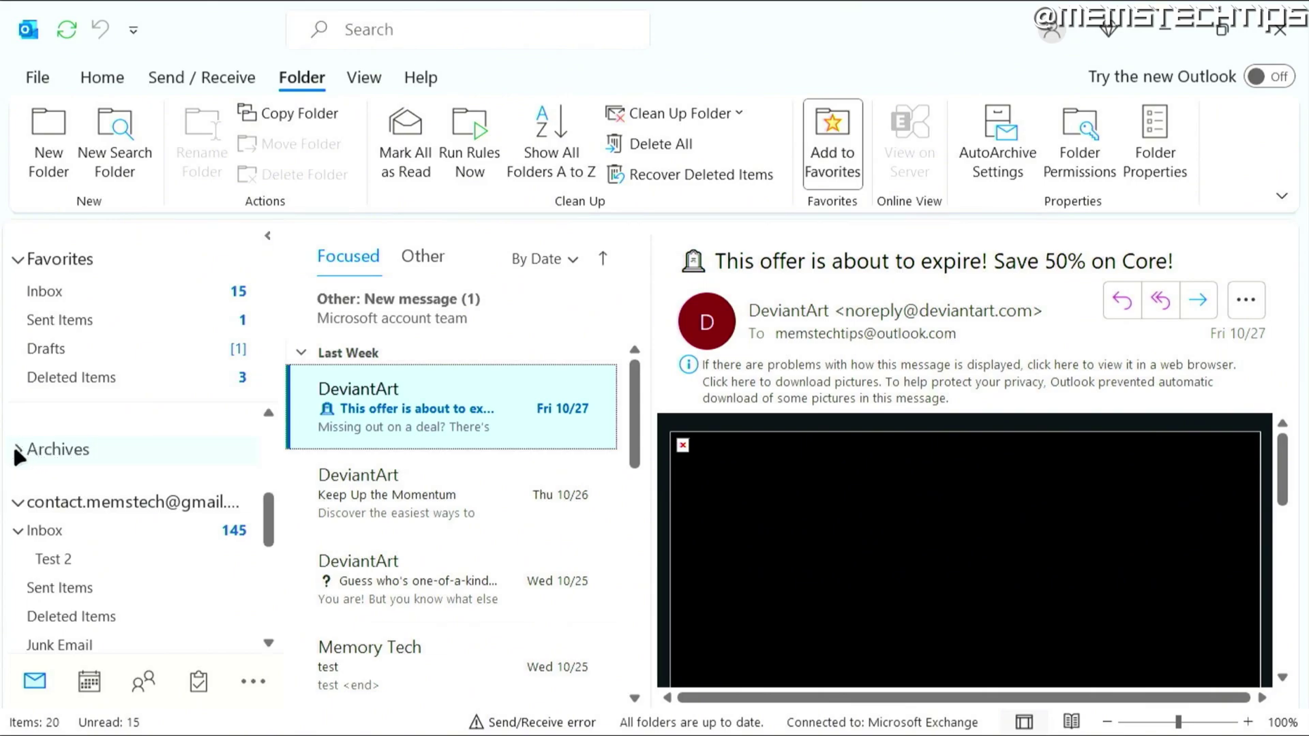
Expand Archives and open its Inbox showing the 9 archived messages
{"action": "left_click", "coordinate": [15, 447]}
{"action": "left_click_drag", "start_coordinate": [266, 491], "coordinate": [265, 508]}
{"action": "left_click", "coordinate": [98, 517]}
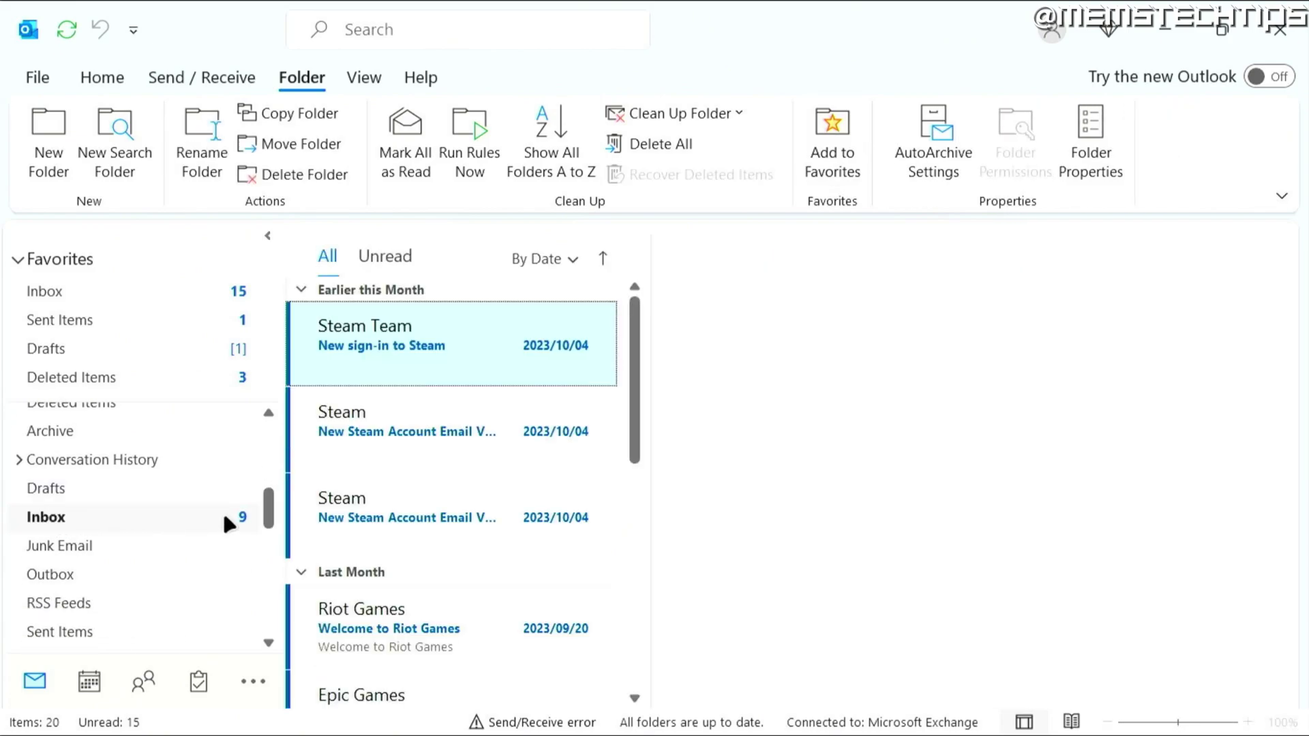
{"action": "left_click_drag", "start_coordinate": [272, 506], "coordinate": [274, 493]}
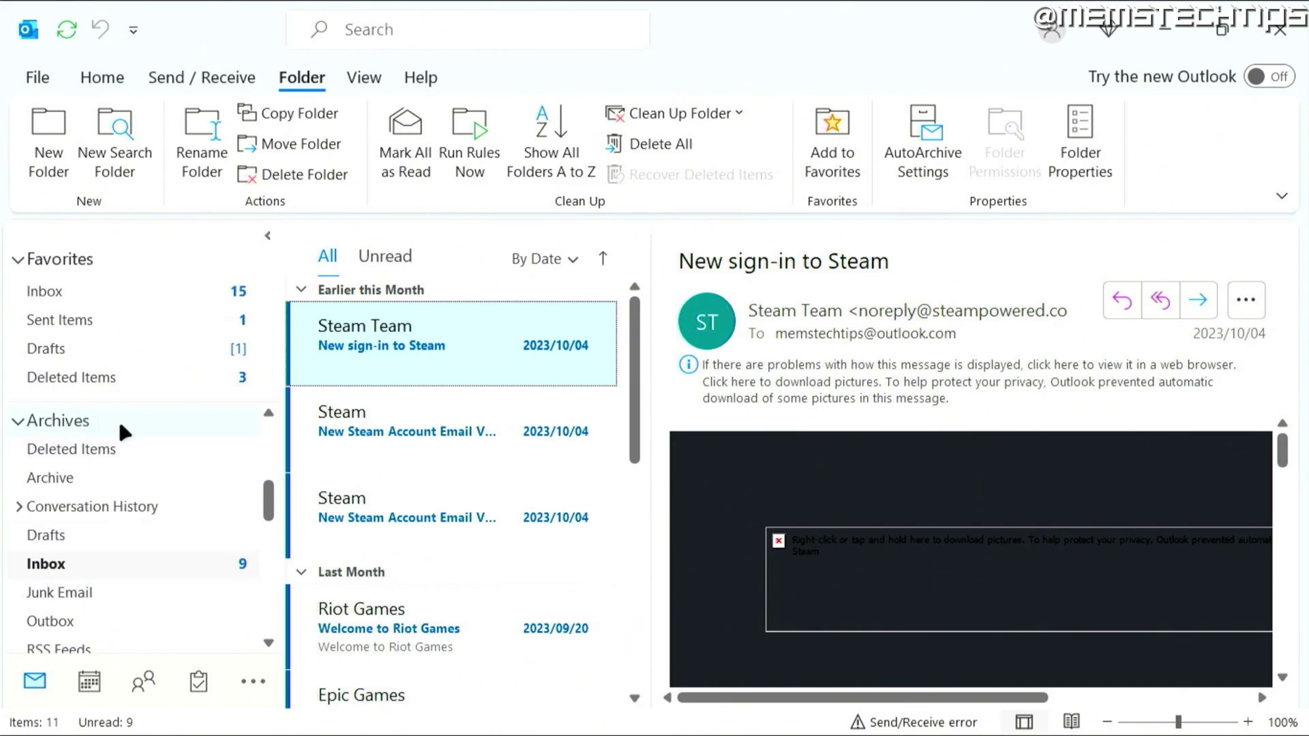
Select the Archives data file (archive.pst) in Account Settings' Data Files list
{"action": "left_click", "coordinate": [41, 80]}
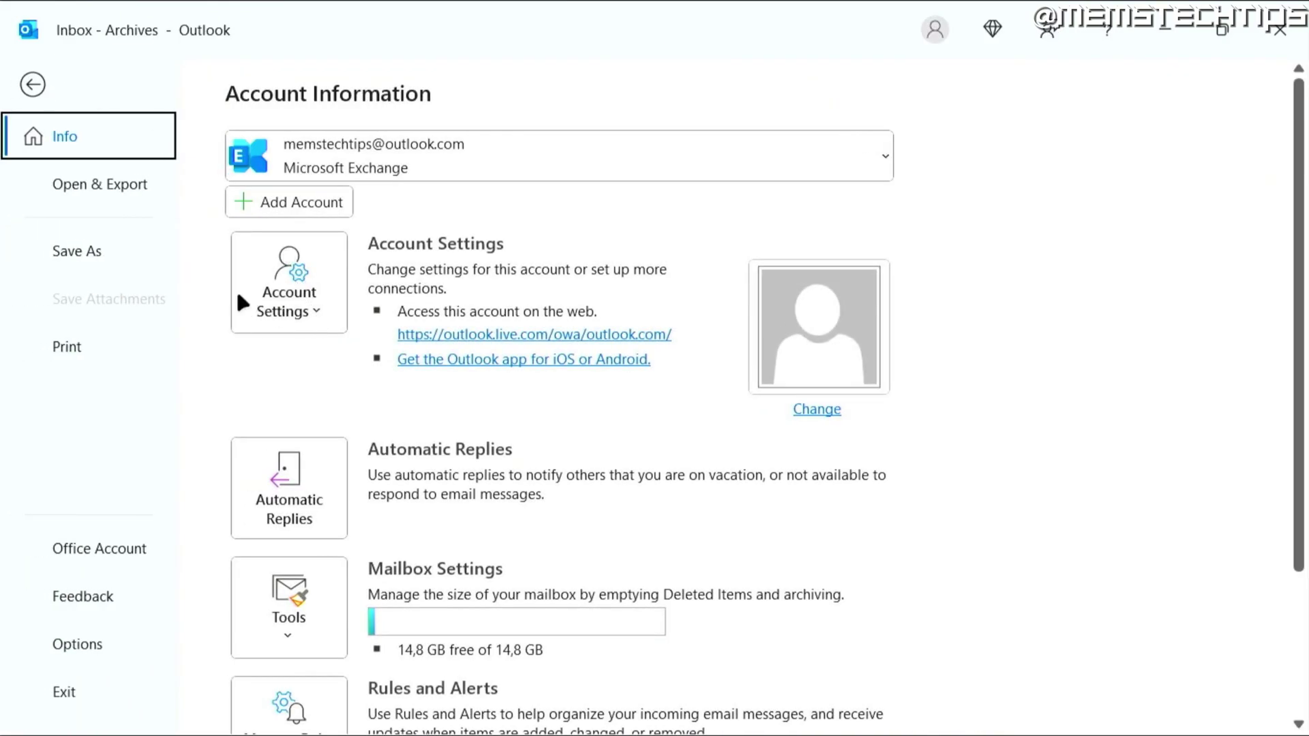
{"action": "left_click", "coordinate": [292, 295]}
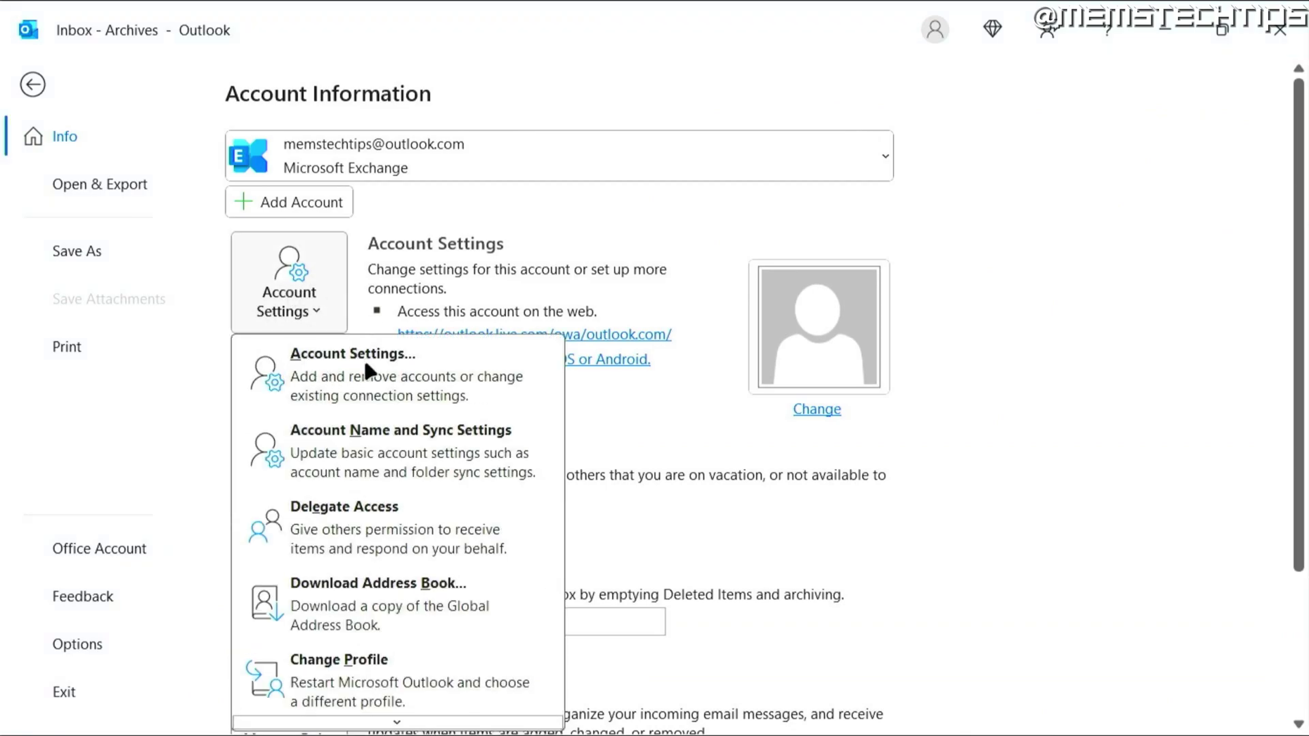
{"action": "left_click", "coordinate": [365, 379]}
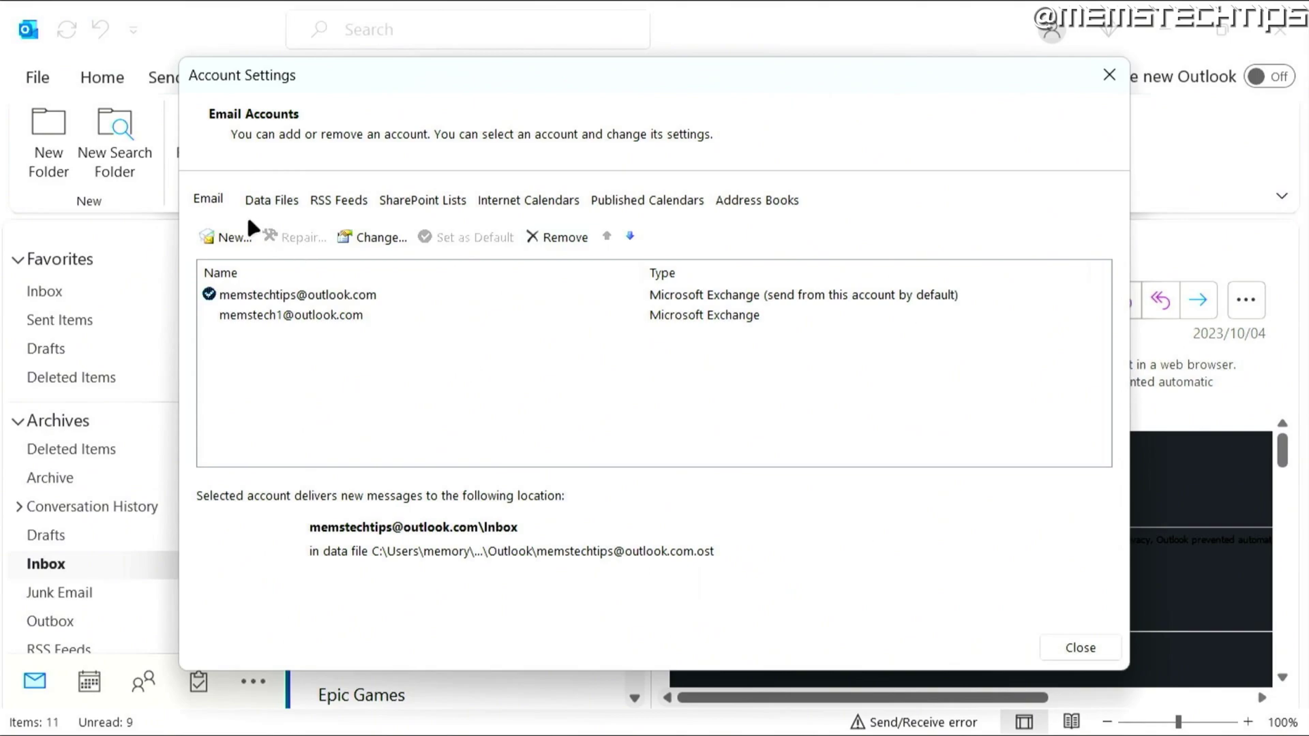
{"action": "left_click", "coordinate": [272, 200]}
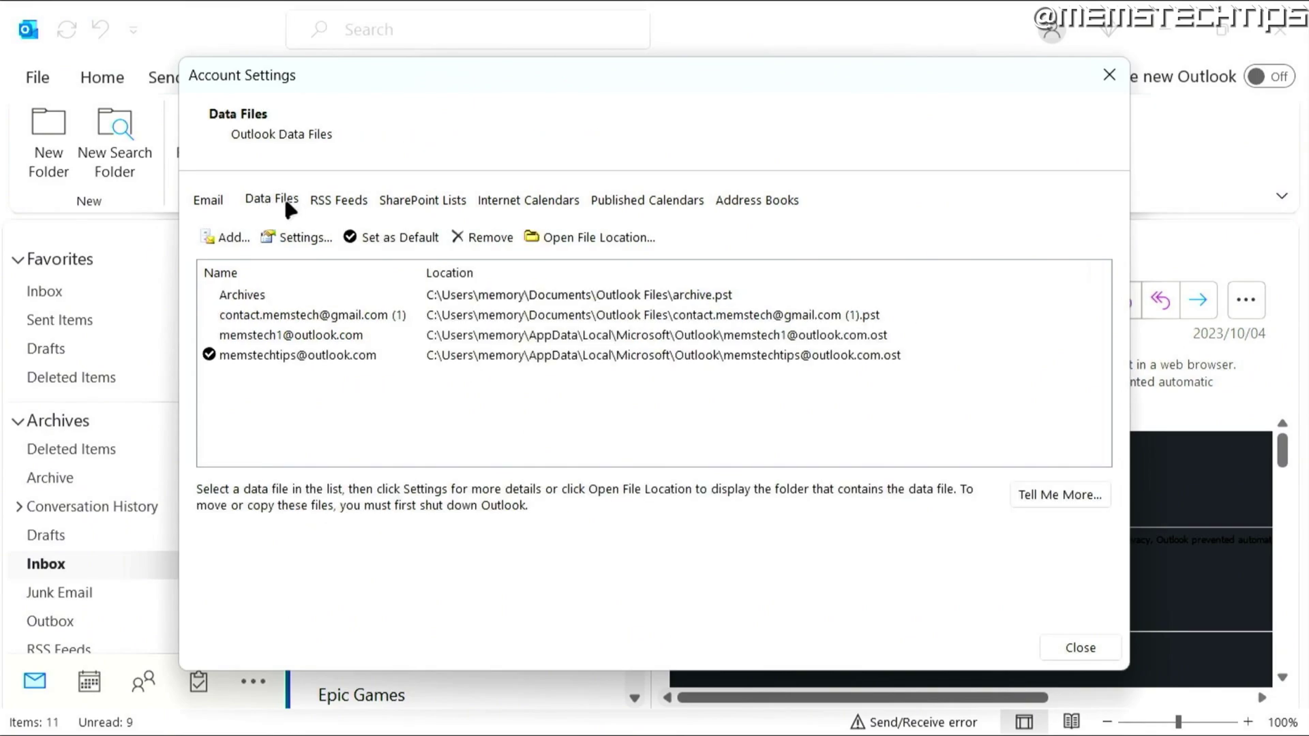
{"action": "left_click", "coordinate": [237, 296]}
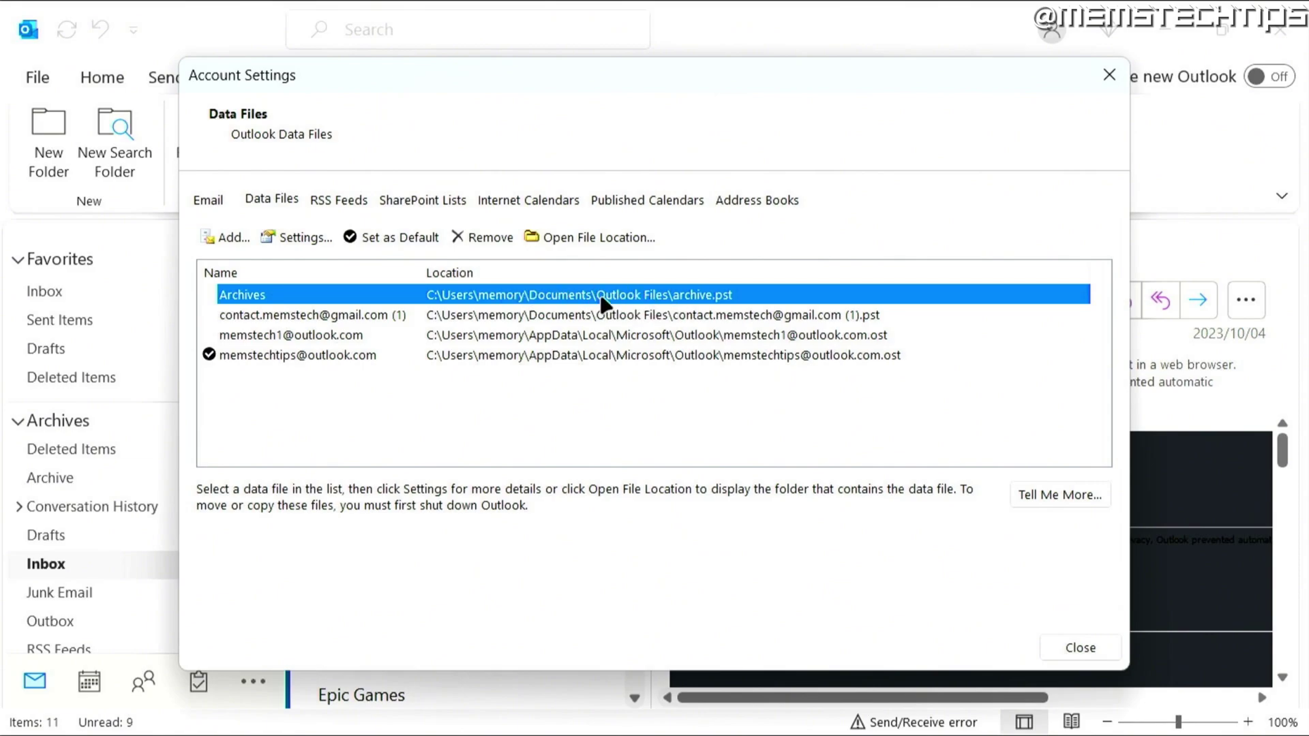
Show archive.pst in its Documents\Outlook Files folder and select it
{"action": "left_click", "coordinate": [572, 238]}
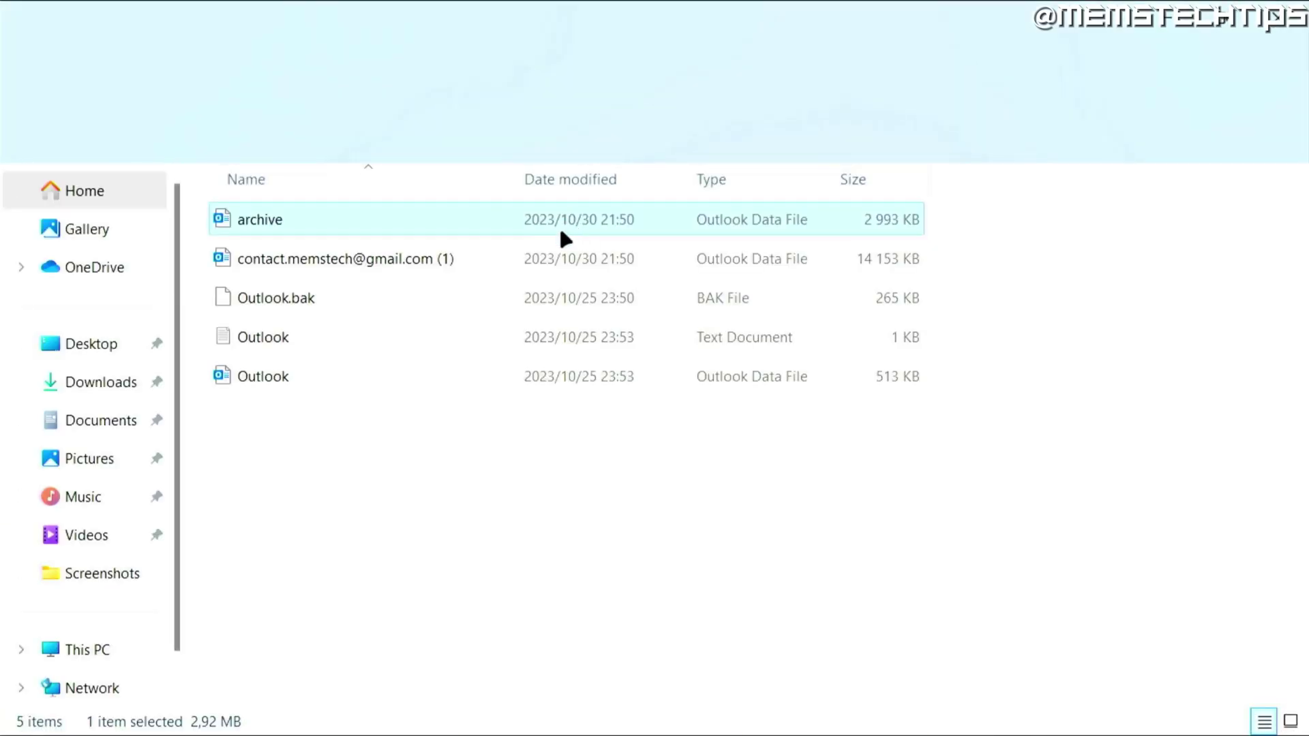
{"action": "mouse_move", "coordinate": [972, 227]}
{"action": "left_mouse_down"}
{"action": "mouse_move", "coordinate": [274, 219]}
{"action": "mouse_move", "coordinate": [463, 225]}
{"action": "left_mouse_up"}
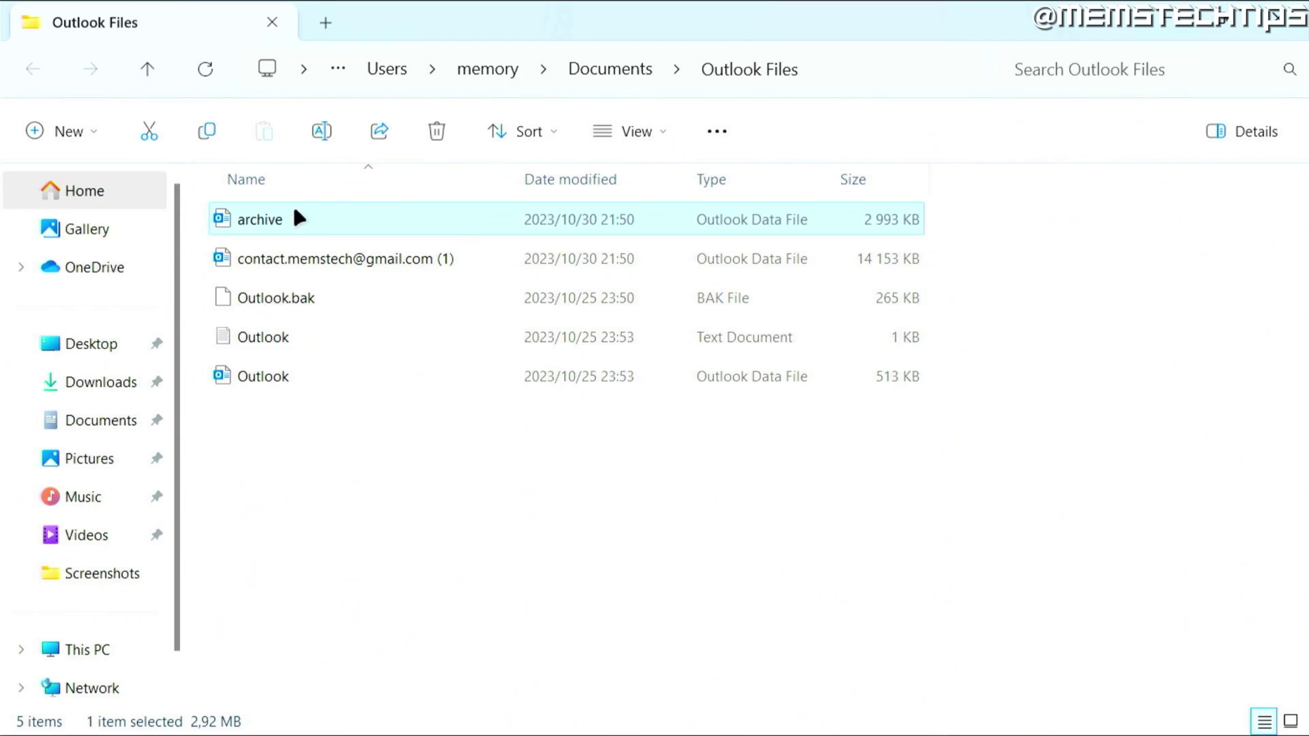